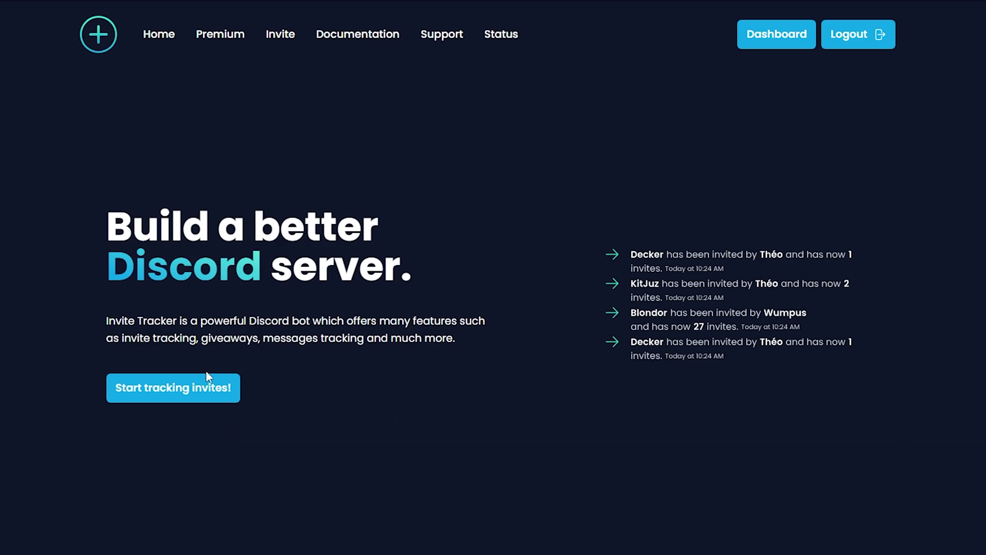
Step: Add the Invite Tracker bot to the Tutorial server, authorizing all requested permissions and completing the human verification
left_click(204, 402)
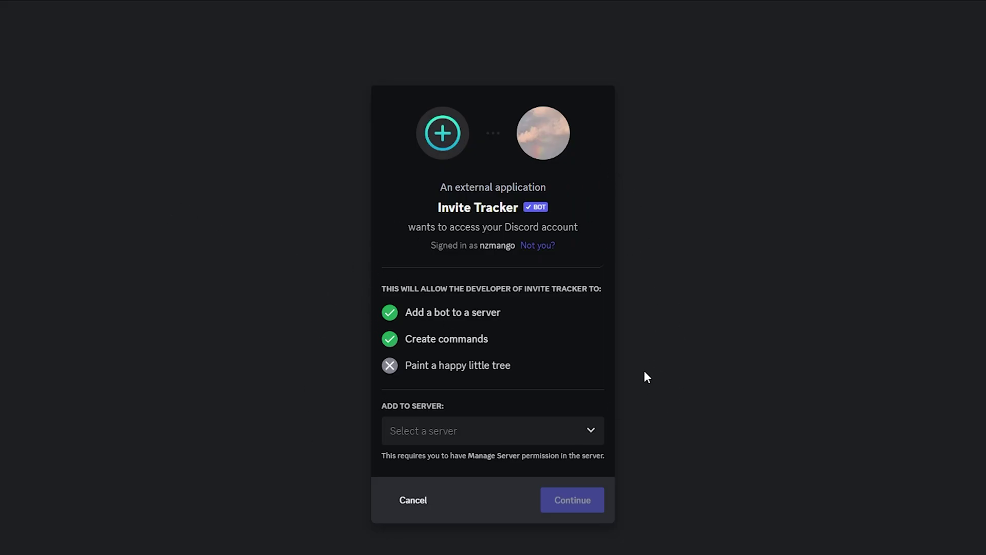
left_click(593, 430)
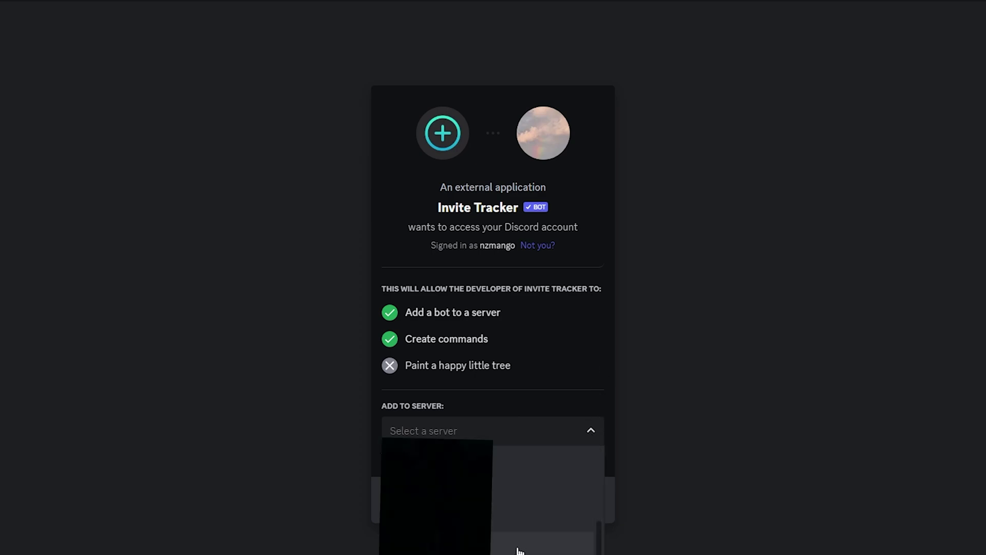
left_click(517, 549)
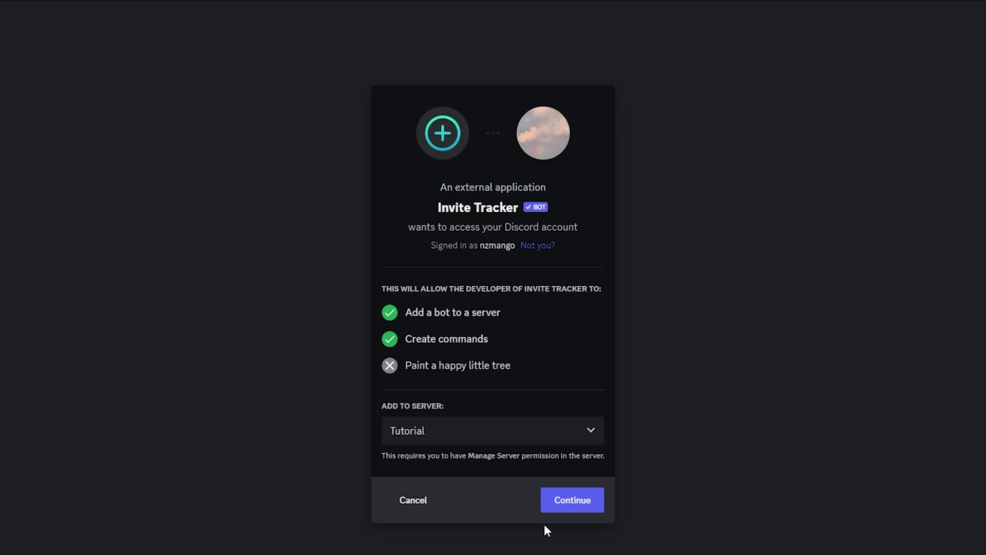
left_click(551, 500)
scroll(566, 445, "down", 1)
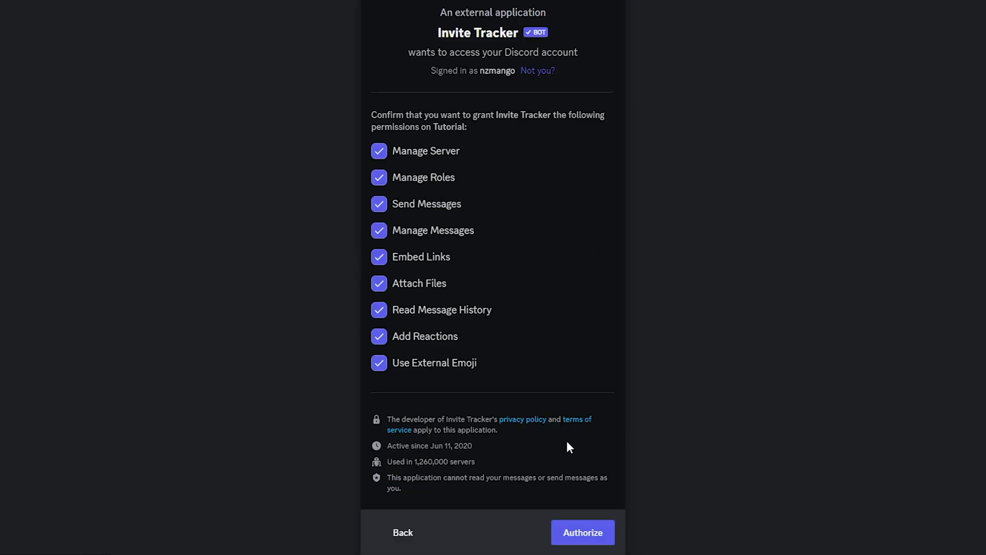
left_click(583, 534)
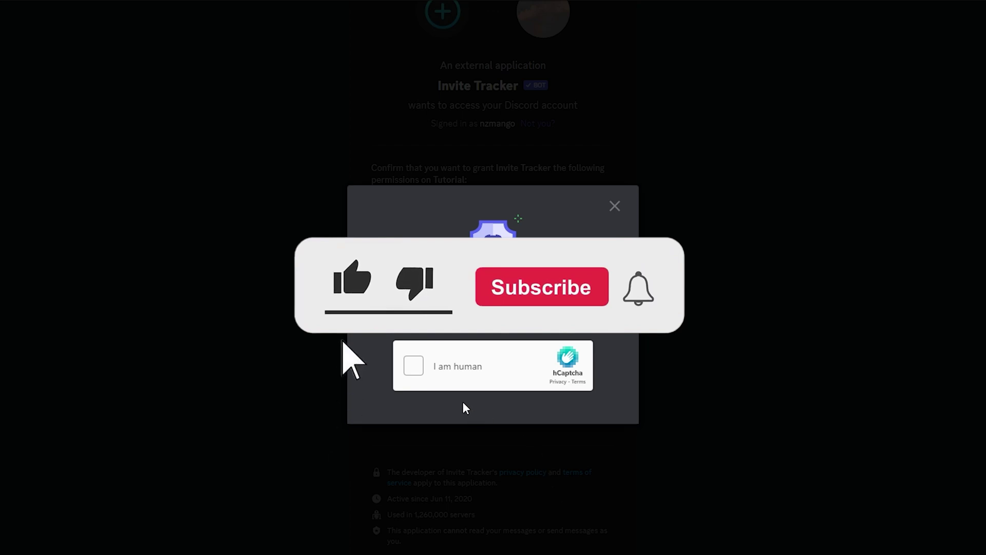
left_click(442, 372)
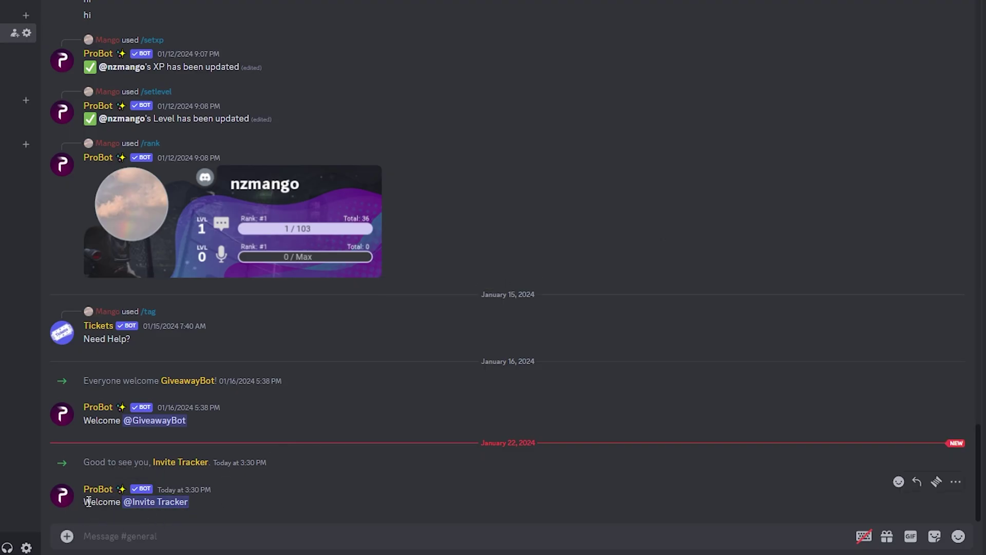
Step: Examine the Invite Tracker bot's profile from its welcome message in the general channel
left_click(181, 462)
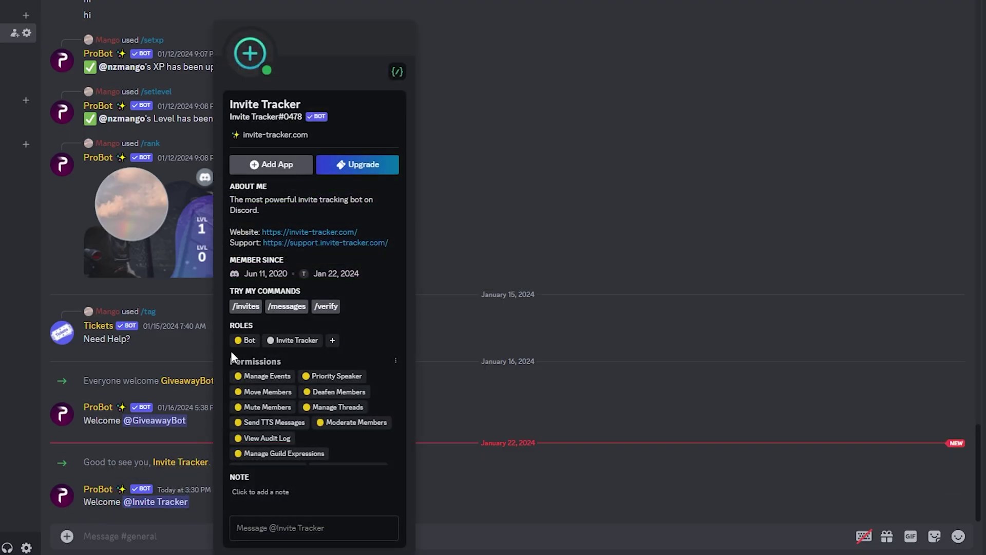
key("Escape")
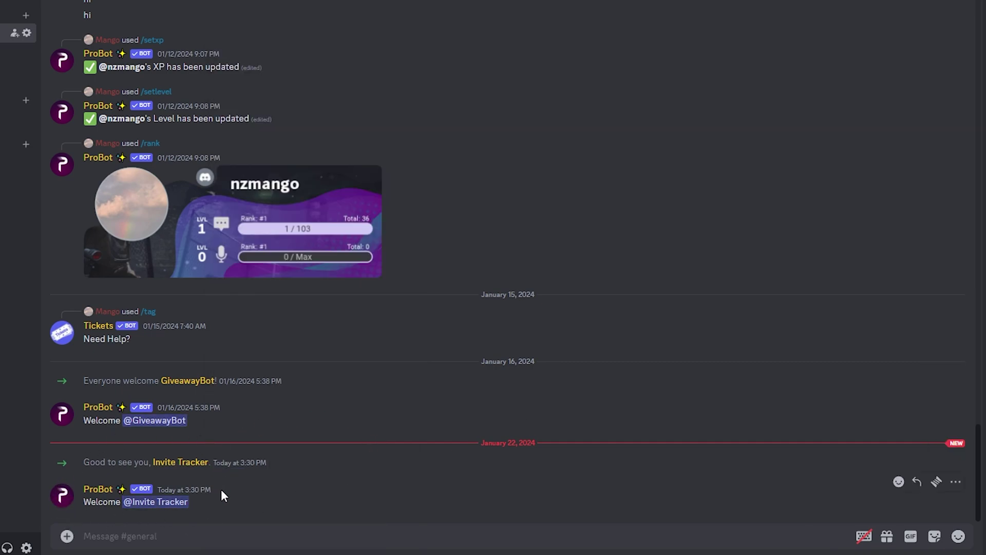
left_click(171, 463)
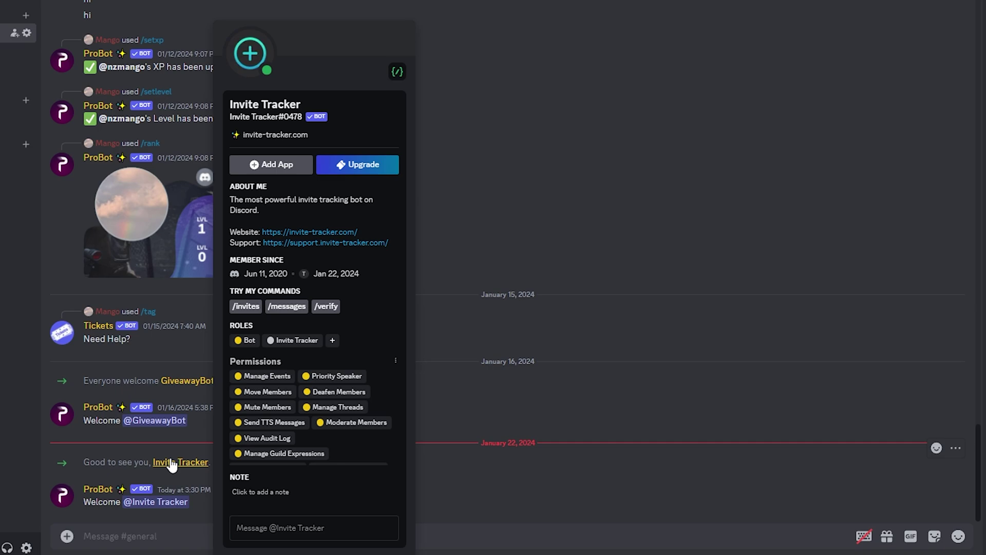
key("Escape")
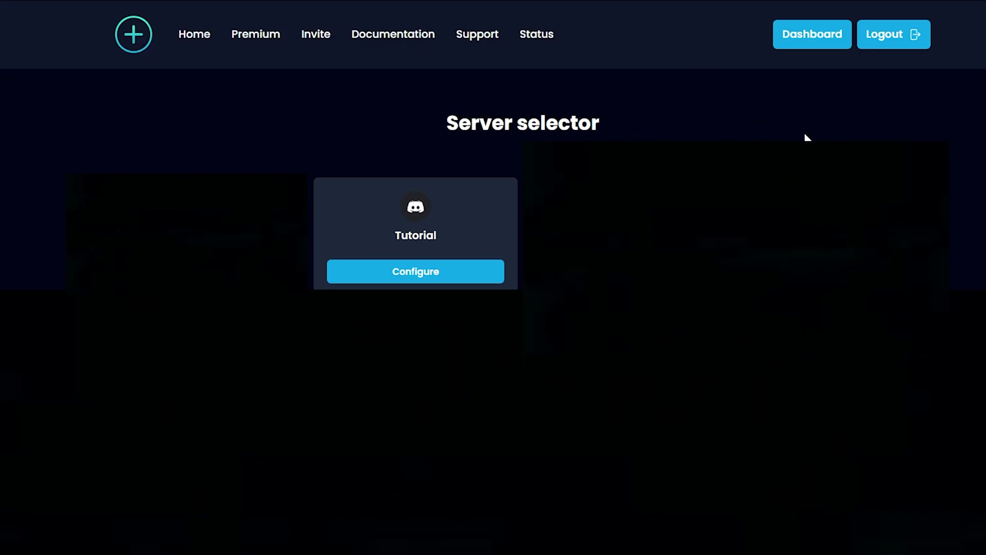
Step: Open the Tutorial server's configuration in the Invite Tracker dashboard and add member as an auto role, saving the change
left_click(818, 34)
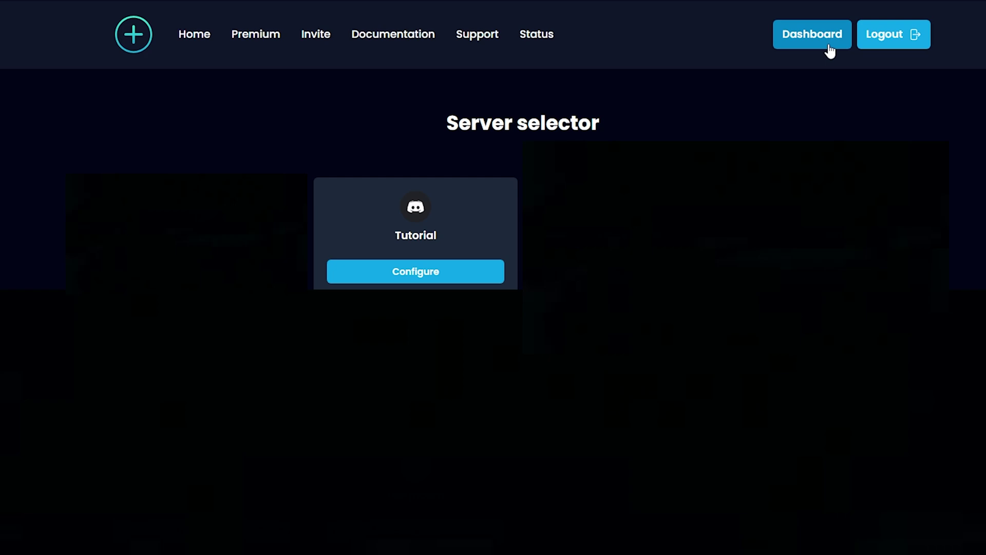
left_click(417, 267)
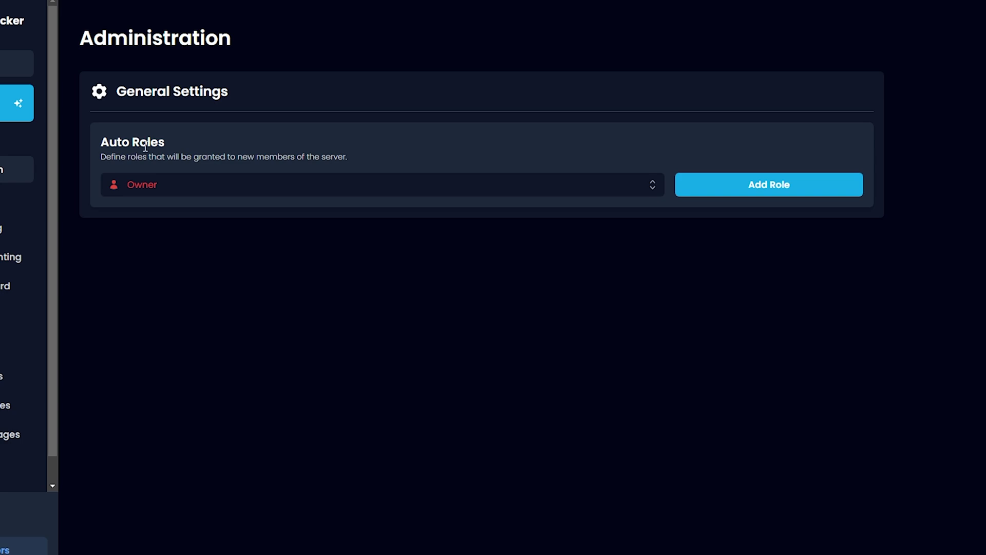
left_click(180, 188)
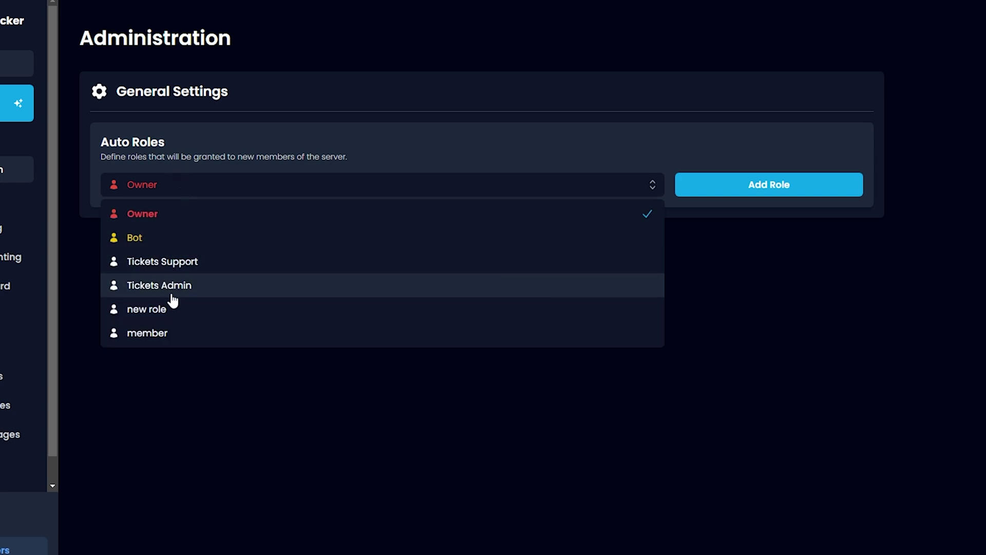
left_click(178, 333)
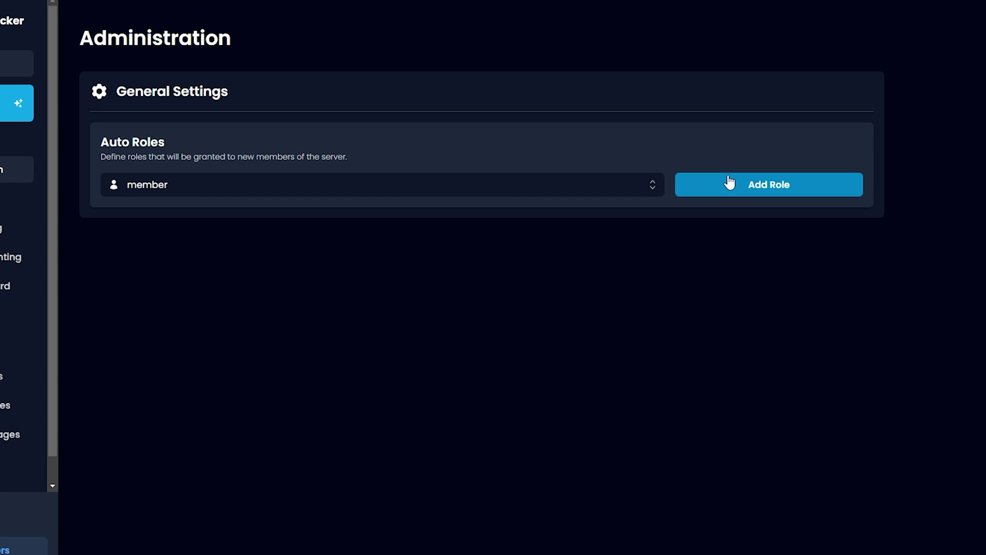
left_click(668, 188)
left_click(679, 520)
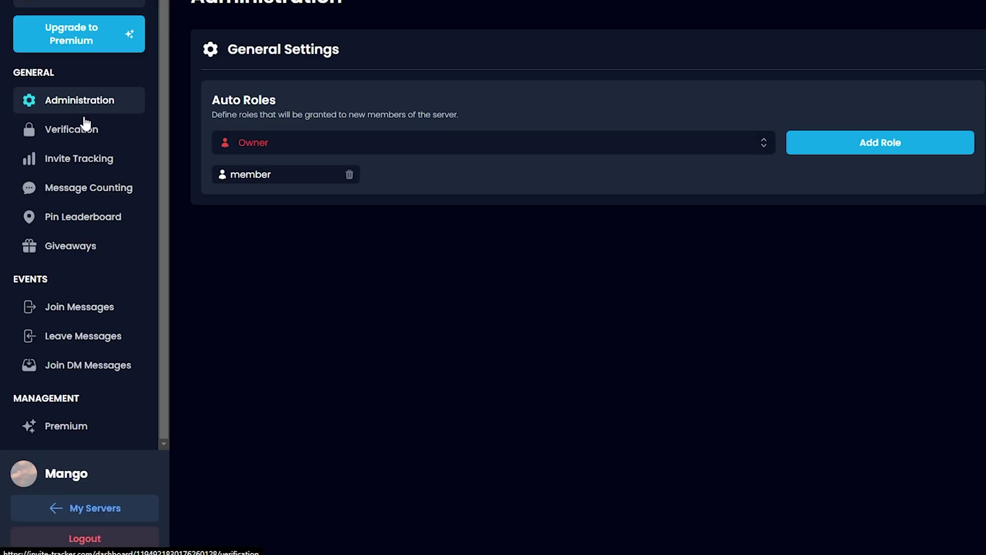
Step: Open the Invite Tracking settings and examine the Fake Delay option
left_click(99, 164)
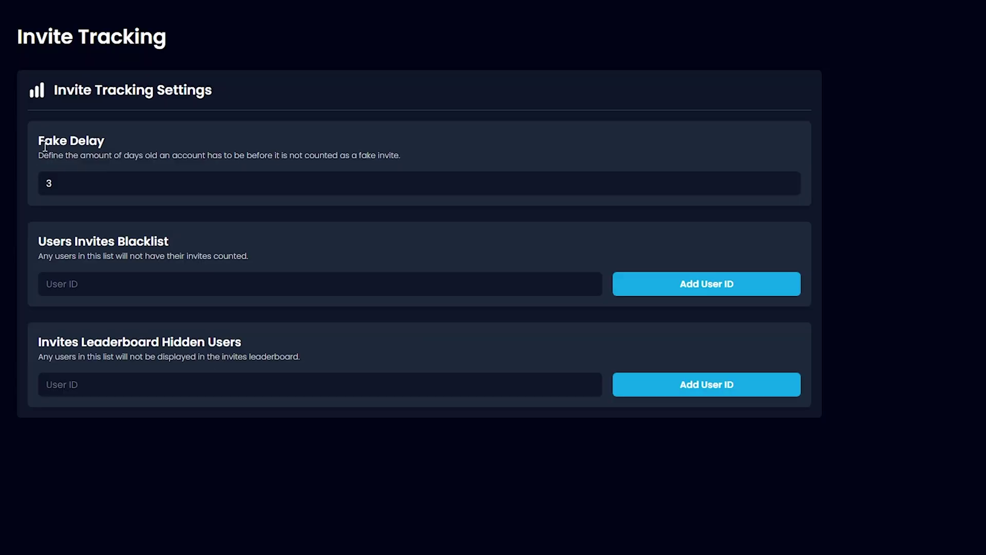
left_click_drag(40, 144, 104, 149)
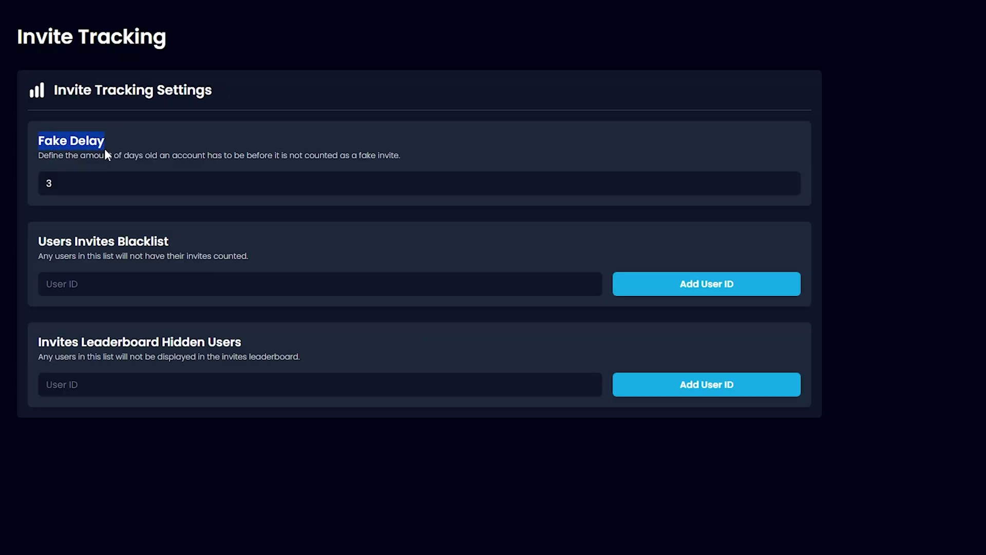
left_click(104, 149)
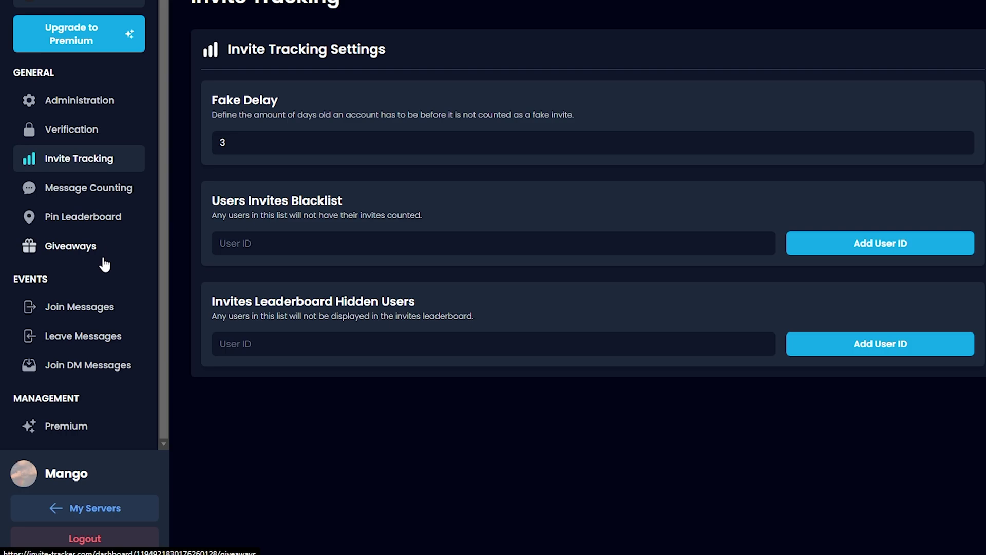
Step: Enable join messages in the giveaways channel and review the variables in the Normal message template
left_click(88, 310)
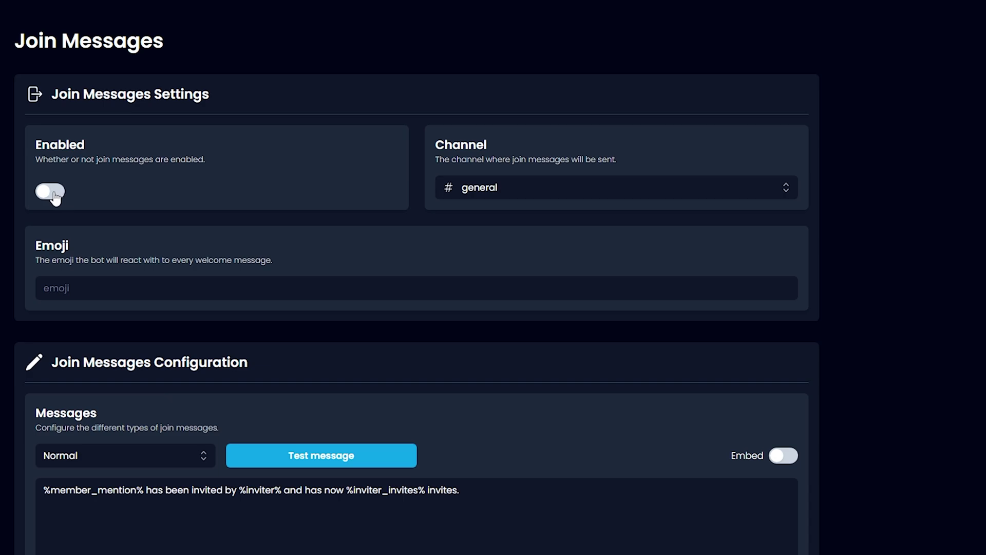
left_click(55, 194)
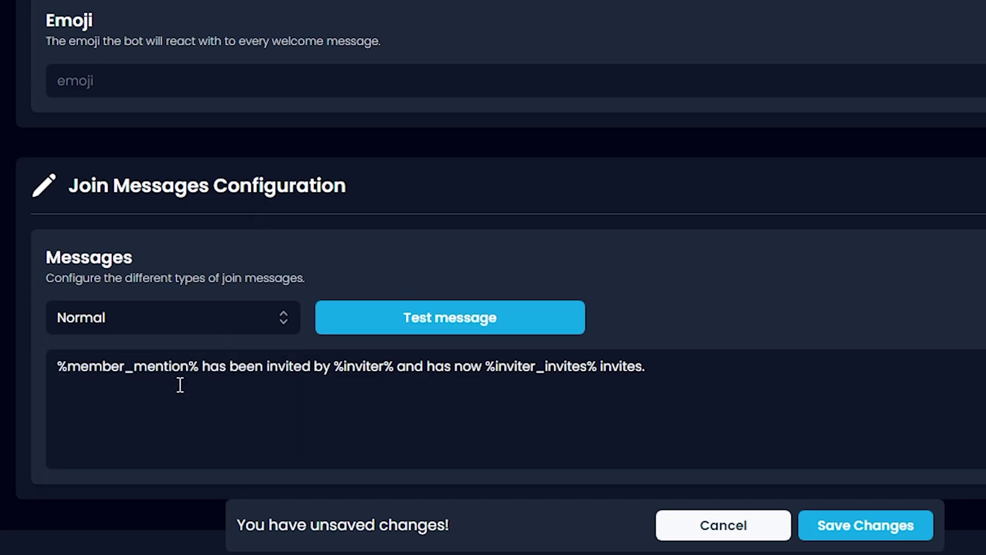
left_click_drag(81, 366, 156, 366)
left_click_drag(262, 366, 634, 366)
left_click(411, 367)
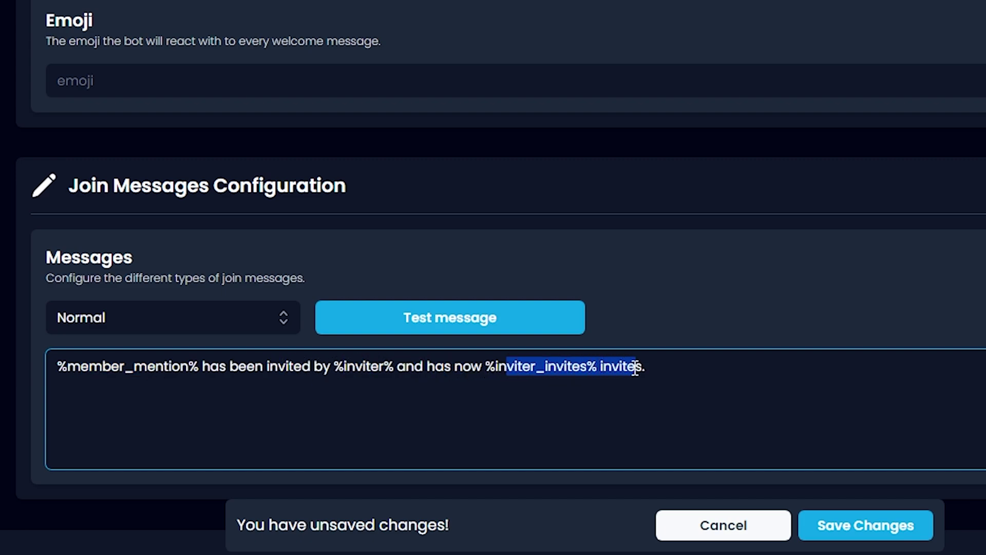
left_click(634, 366)
Step: Send a test of the Normal join message, read it in Discord's general channel, and save the join message changes
left_click(535, 327)
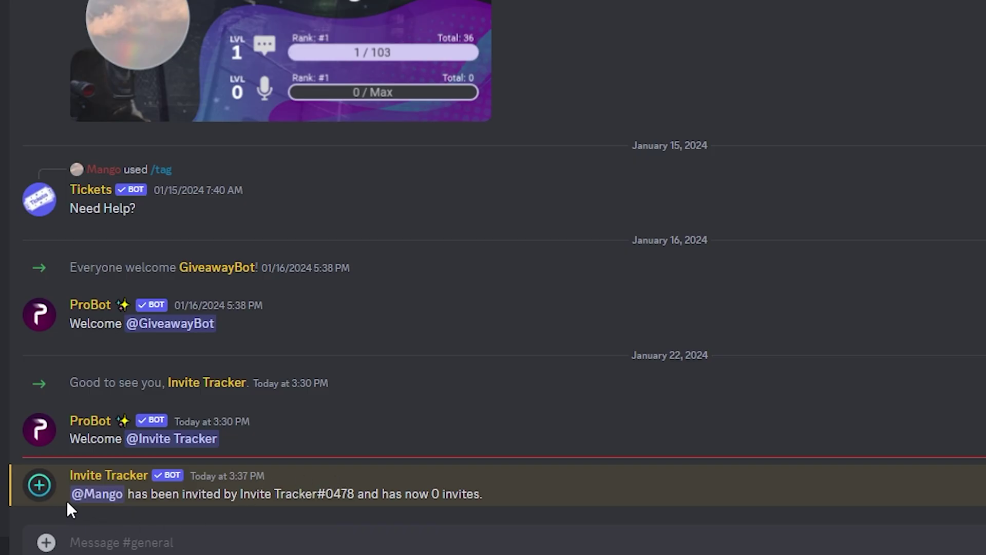
left_click_drag(67, 501, 324, 487)
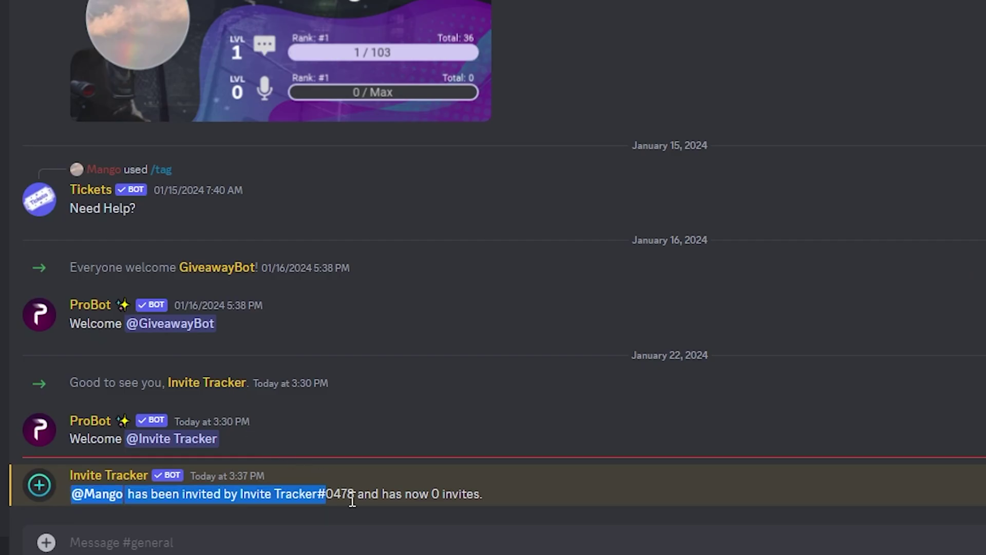
left_click_drag(349, 494, 436, 495)
left_click(446, 496)
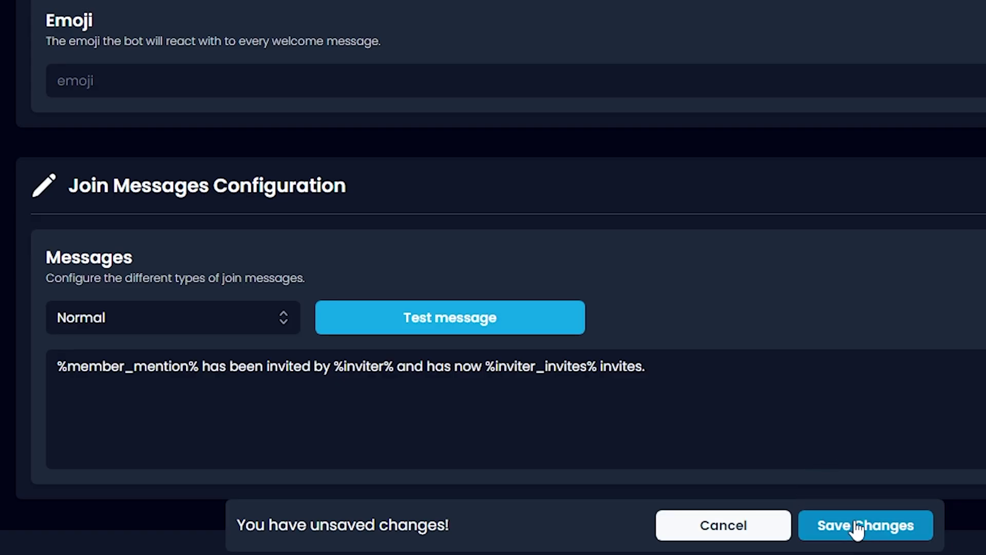
left_click(856, 526)
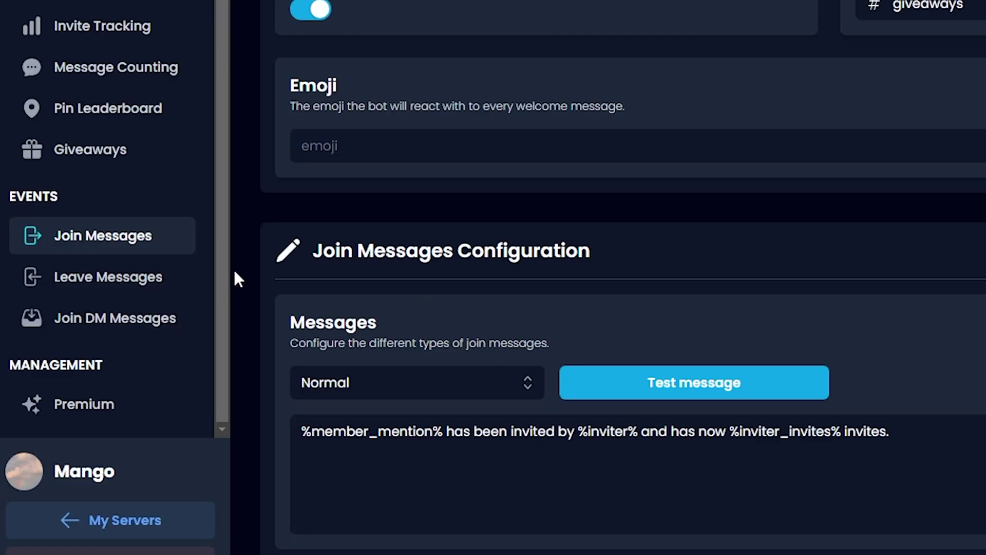
Step: Enable leave messages in the giveaways channel, and check a test of the Normal leave message in Discord
left_click(173, 277)
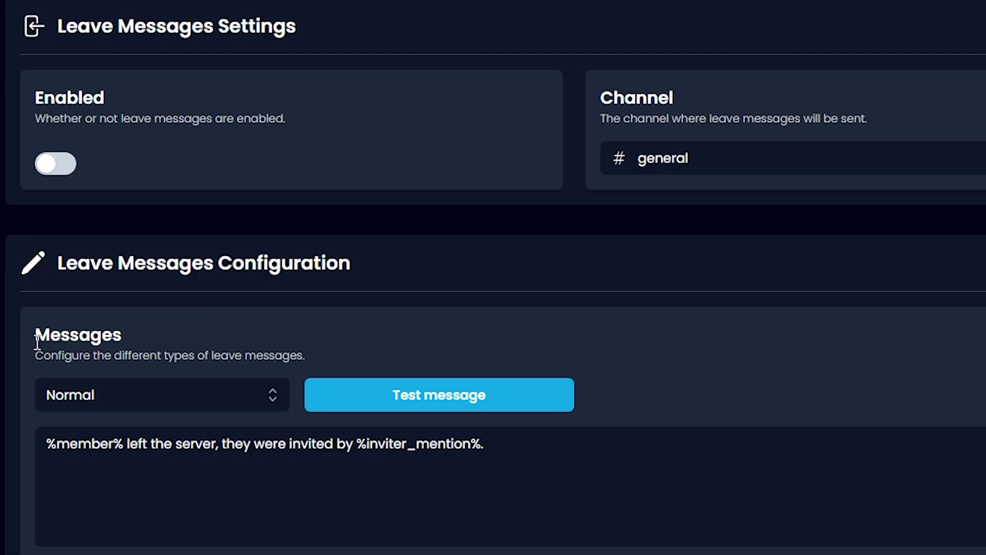
left_click(56, 165)
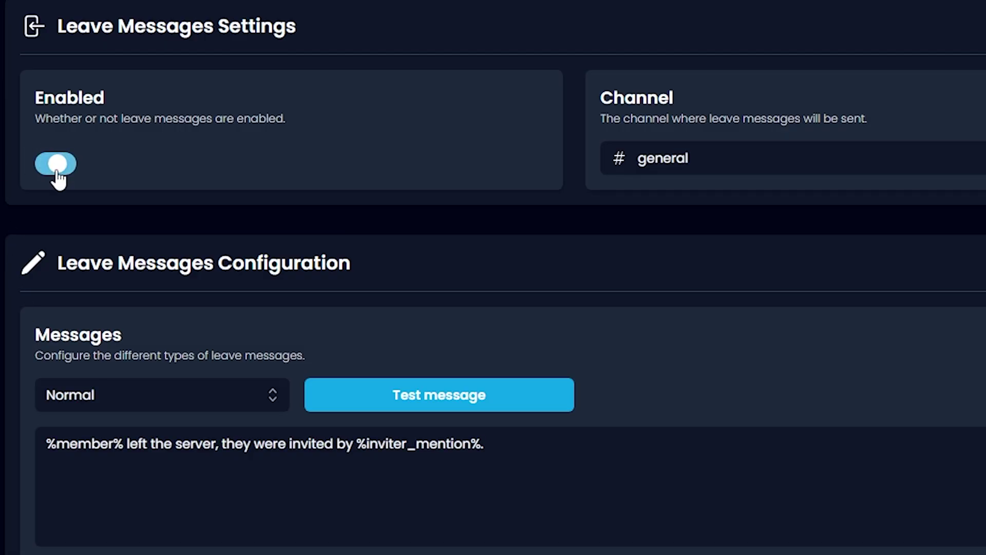
left_click(640, 169)
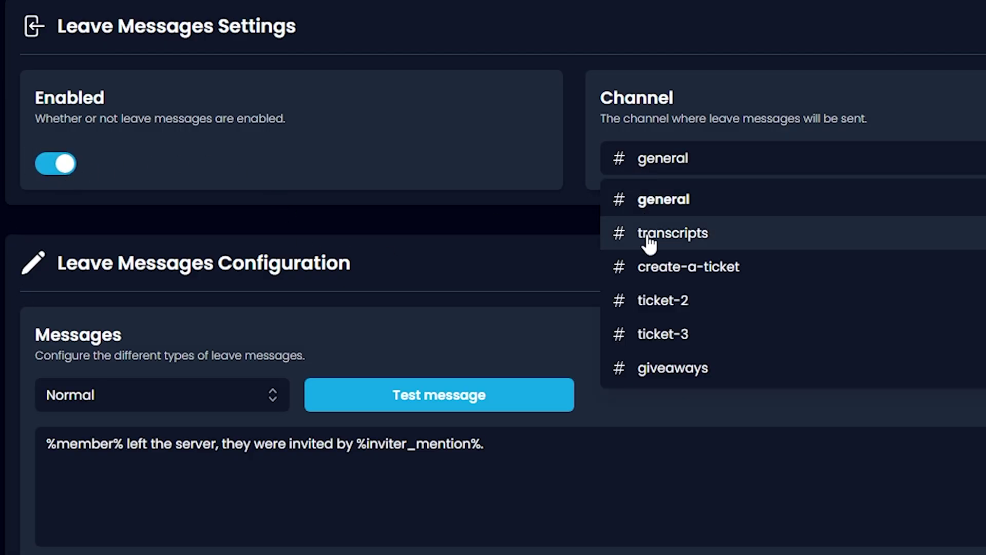
left_click(672, 369)
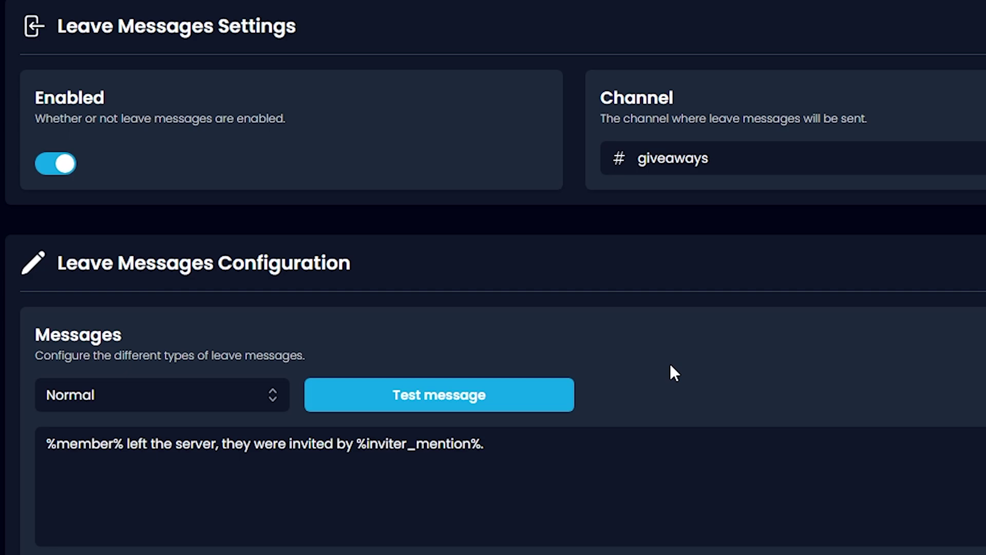
left_click(440, 404)
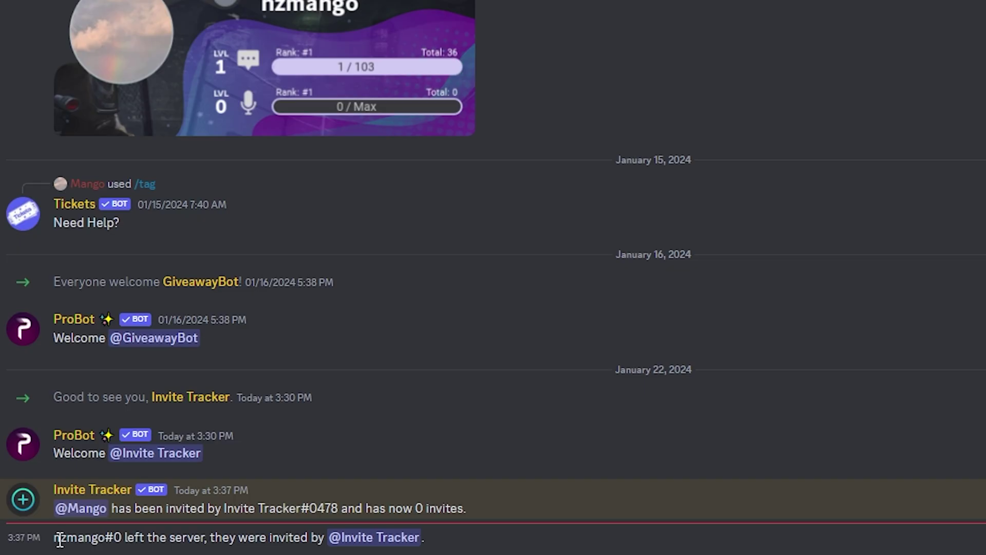
left_click_drag(55, 536, 424, 543)
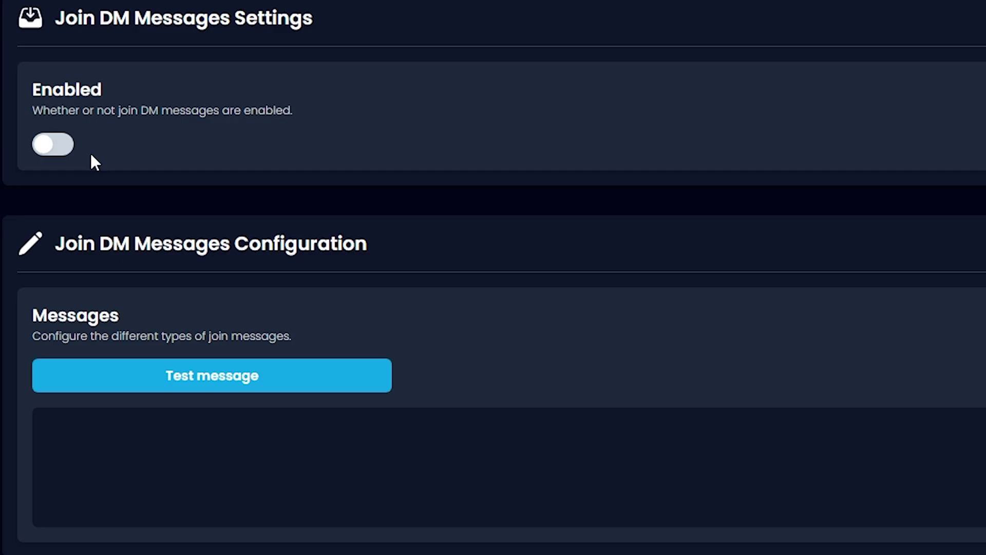
Step: Enable join DM messages and open the empty message text for editing
left_click(45, 147)
left_click(163, 433)
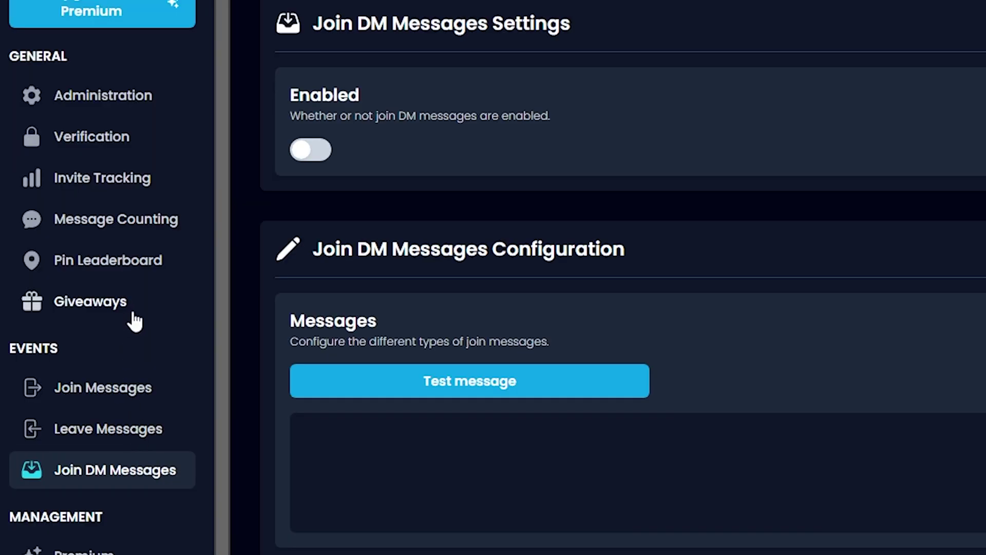
Step: Start a new giveaway with the prize name Test and 1 winner, hosted in the giveaways channel
left_click(135, 319)
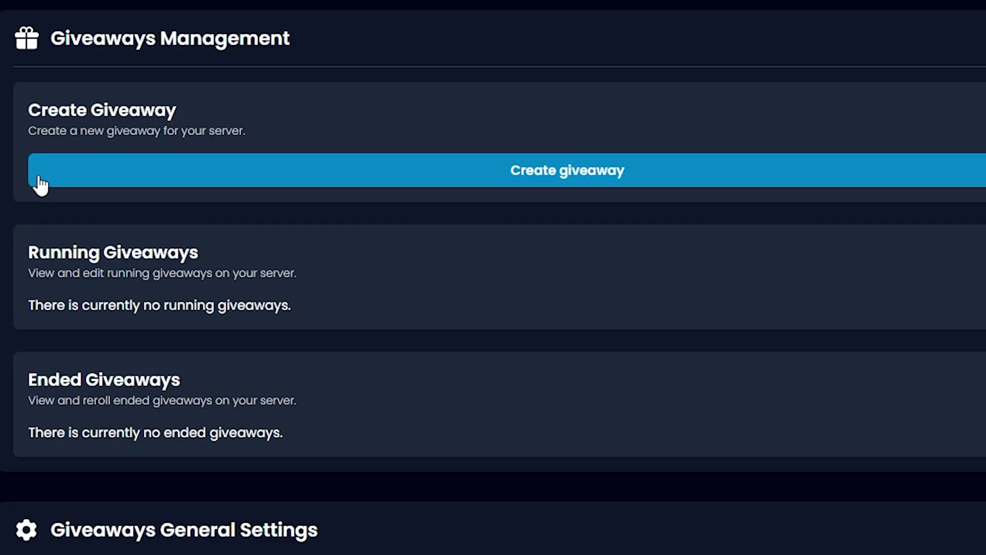
left_click(109, 184)
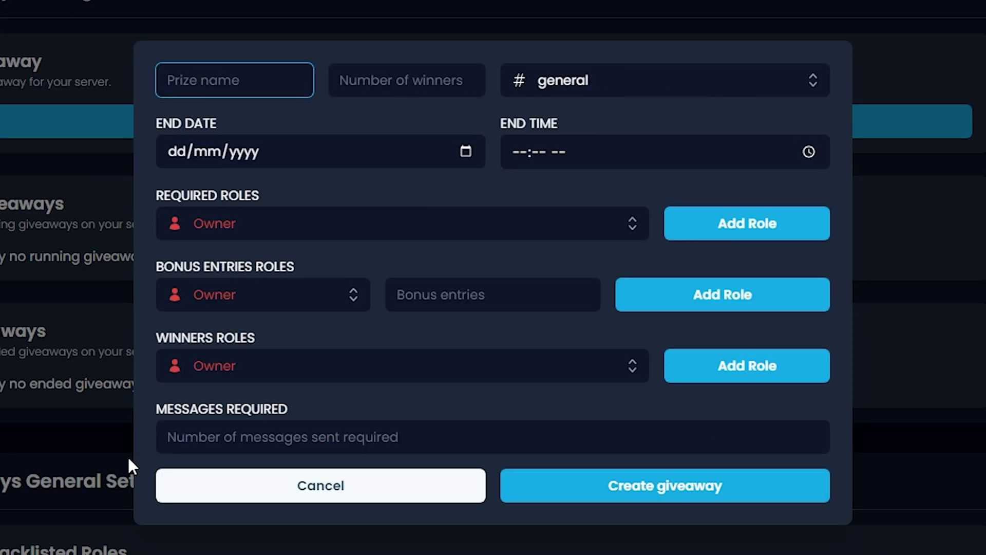
left_click(226, 89)
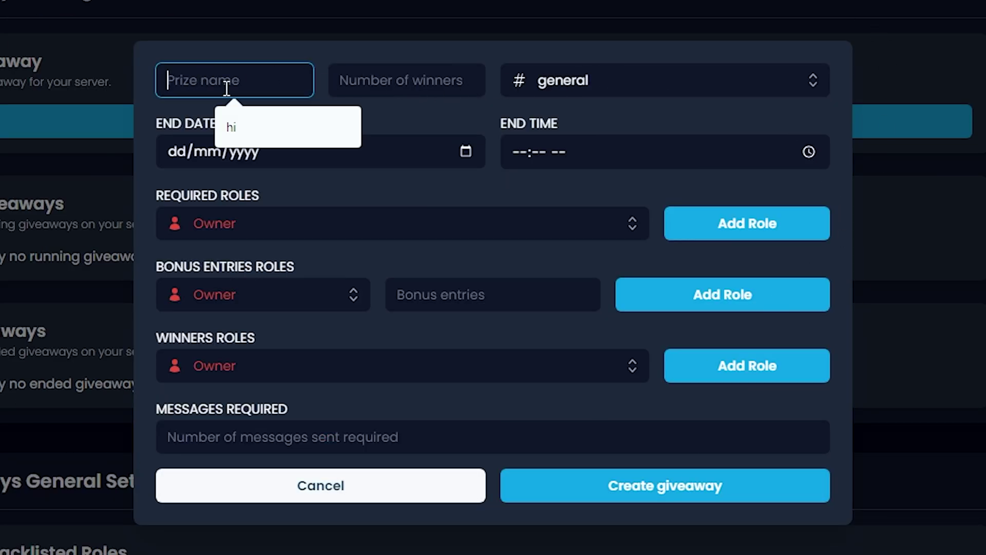
type("Test")
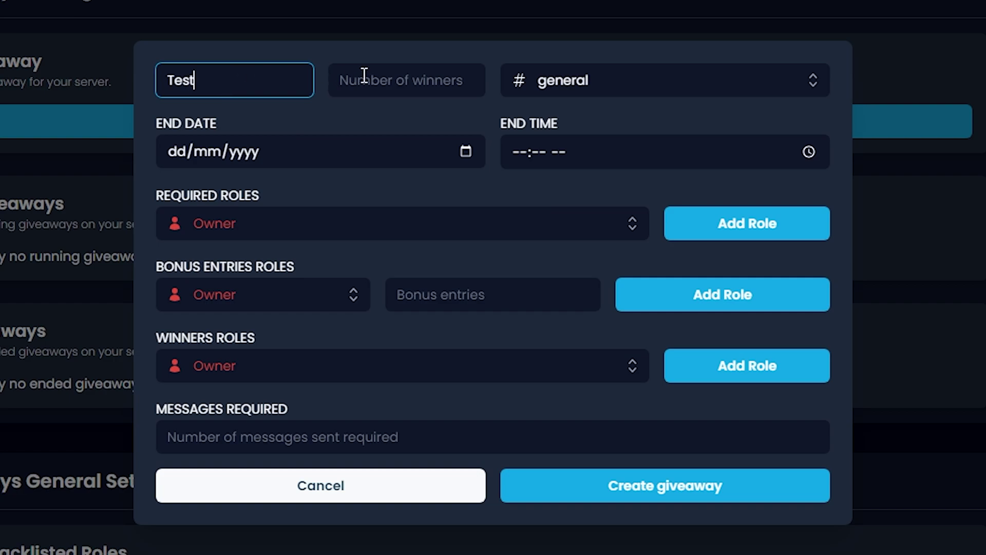
left_click(363, 77)
type("1")
left_click(523, 82)
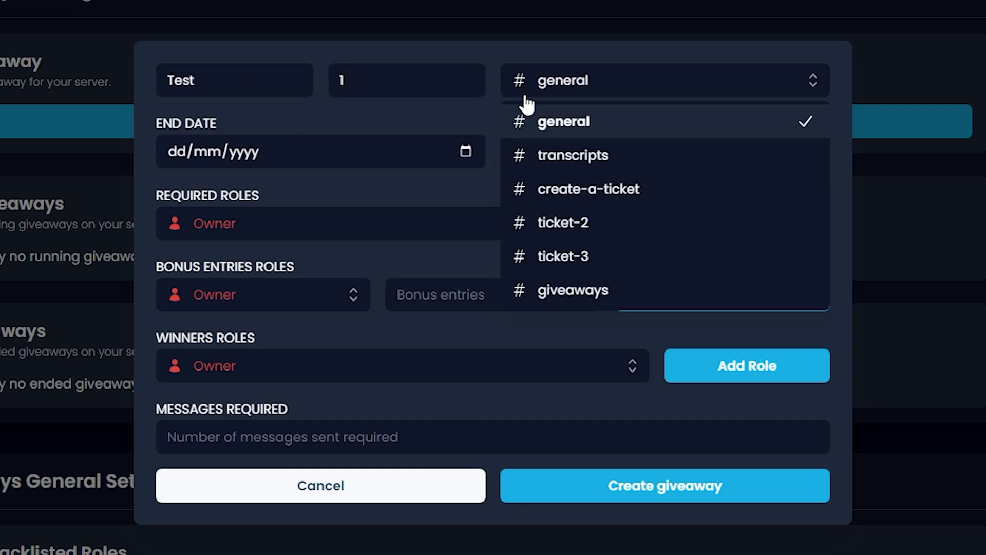
left_click(591, 288)
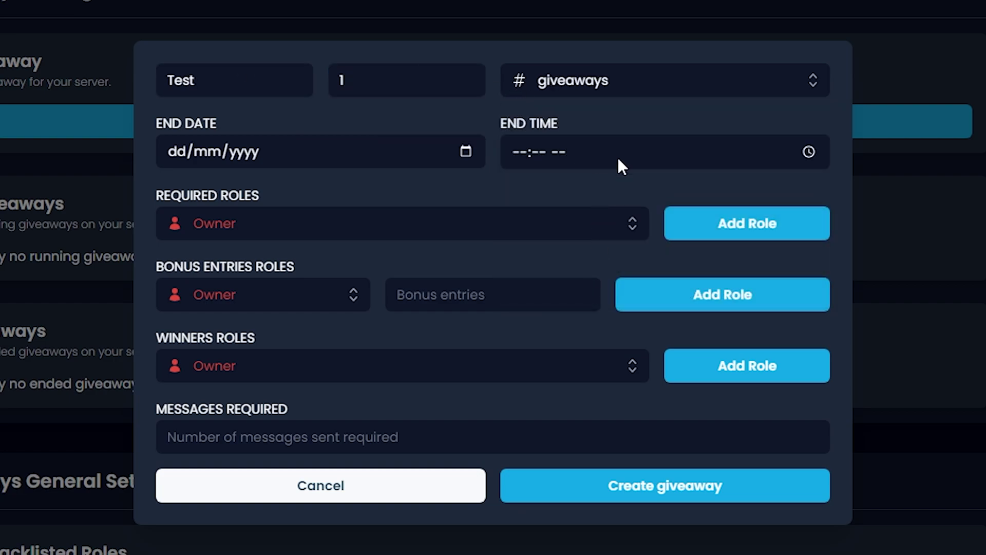
Step: Set the giveaway's end time to 03:40 pm and its end date to 22/01/2024
left_click(809, 151)
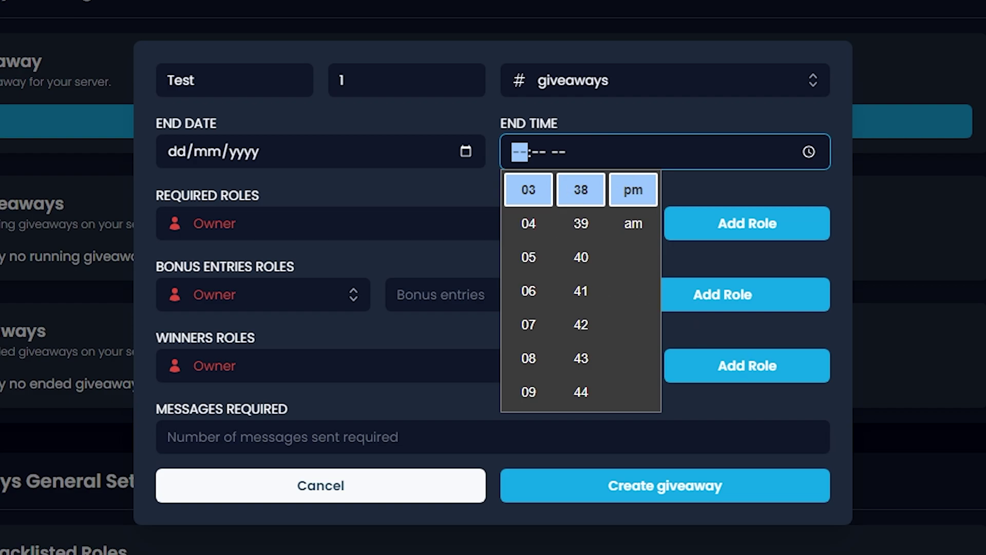
left_click(583, 258)
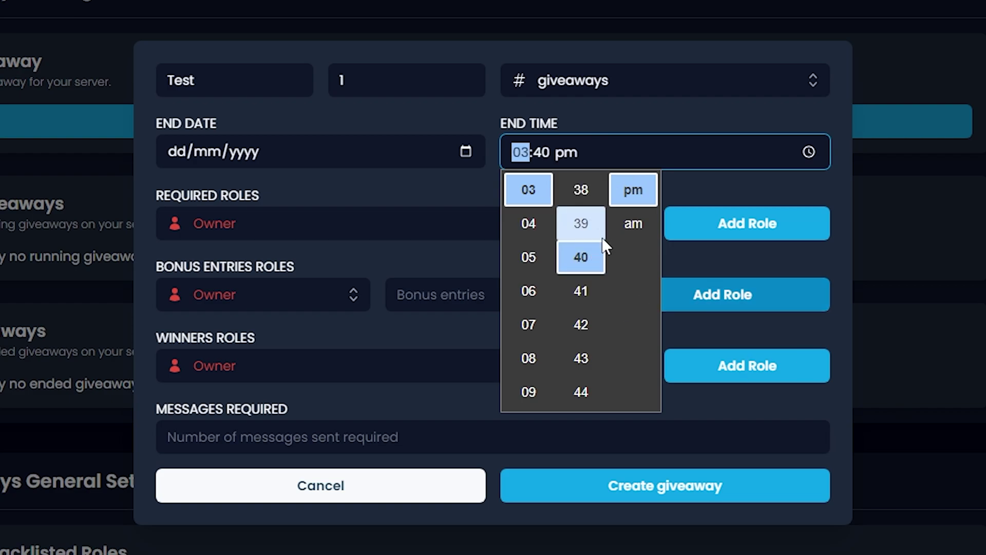
left_click(632, 128)
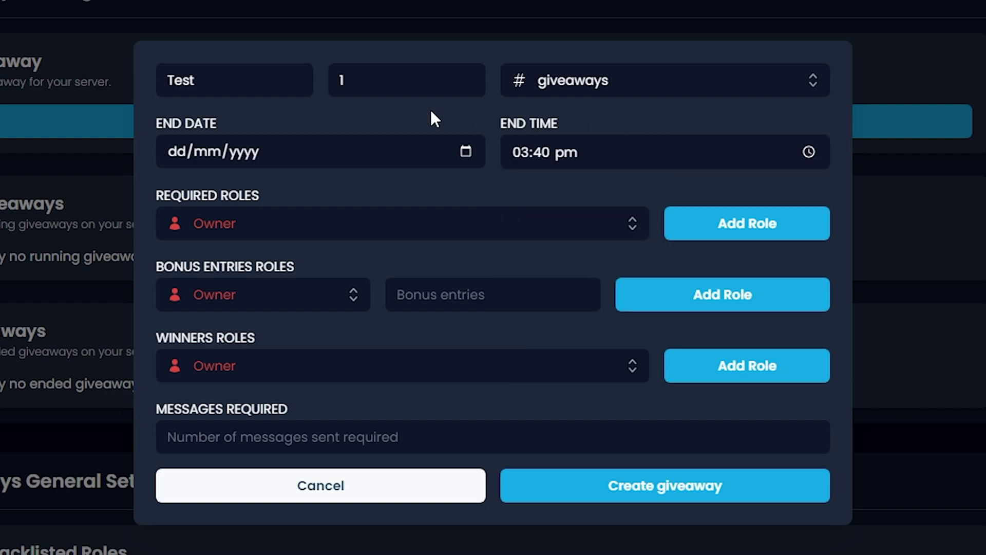
left_click(312, 141)
left_click(466, 151)
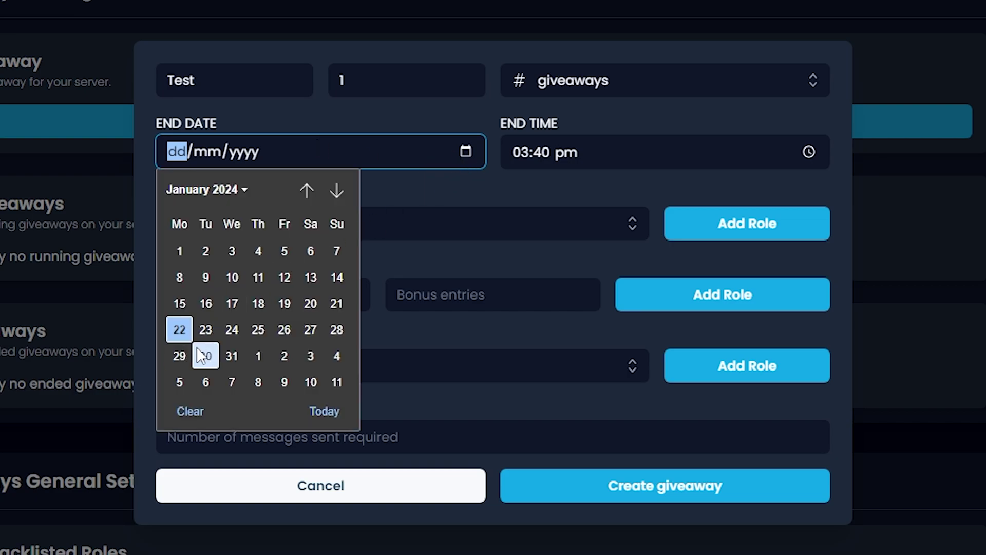
left_click(183, 335)
Step: Add member as a required role, set the messages required to 5, and create the giveaway
left_click(246, 223)
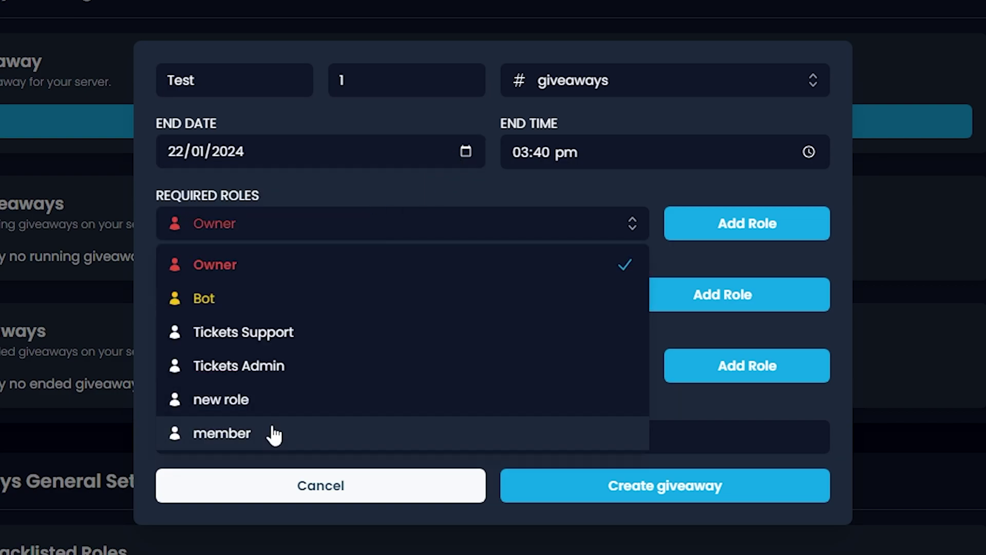
left_click(275, 431)
left_click(683, 226)
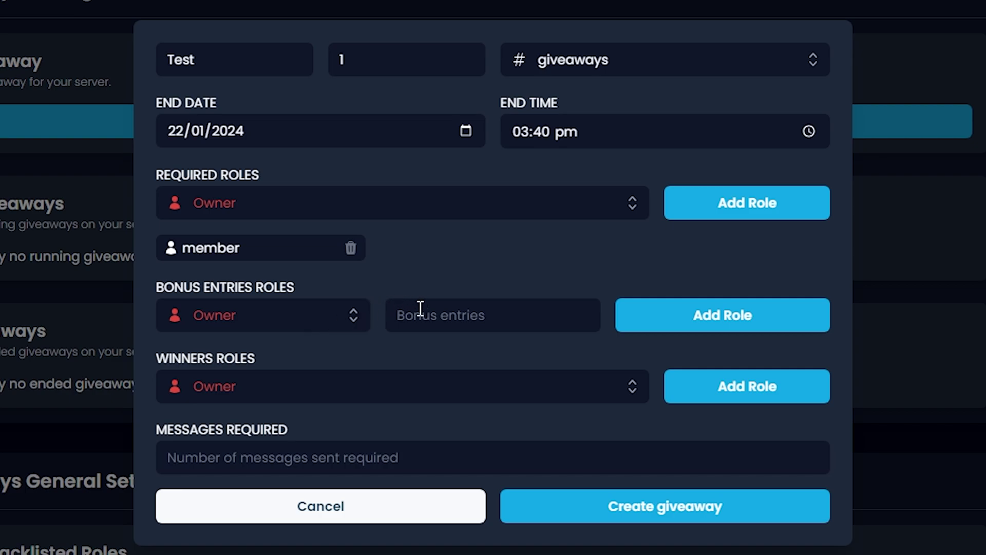
left_click(311, 464)
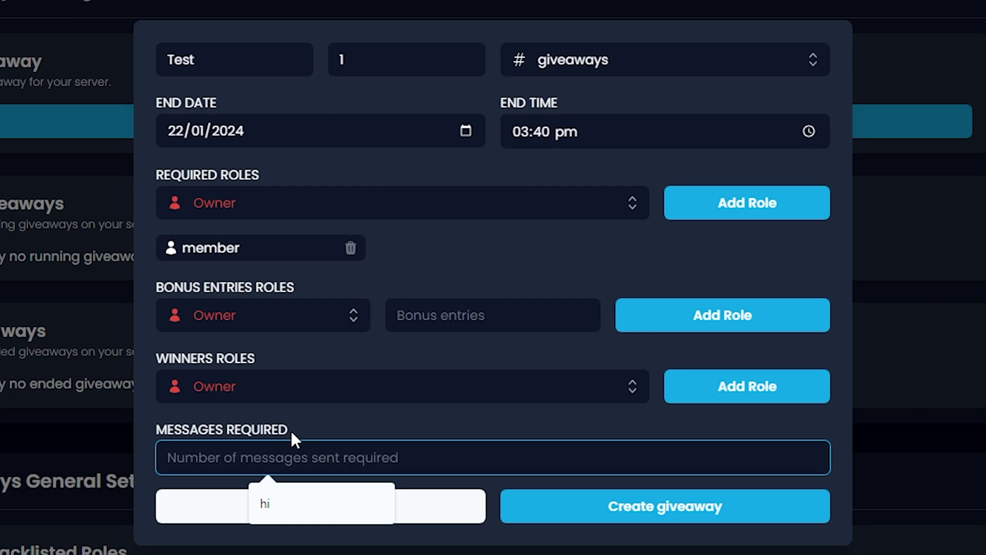
type("5")
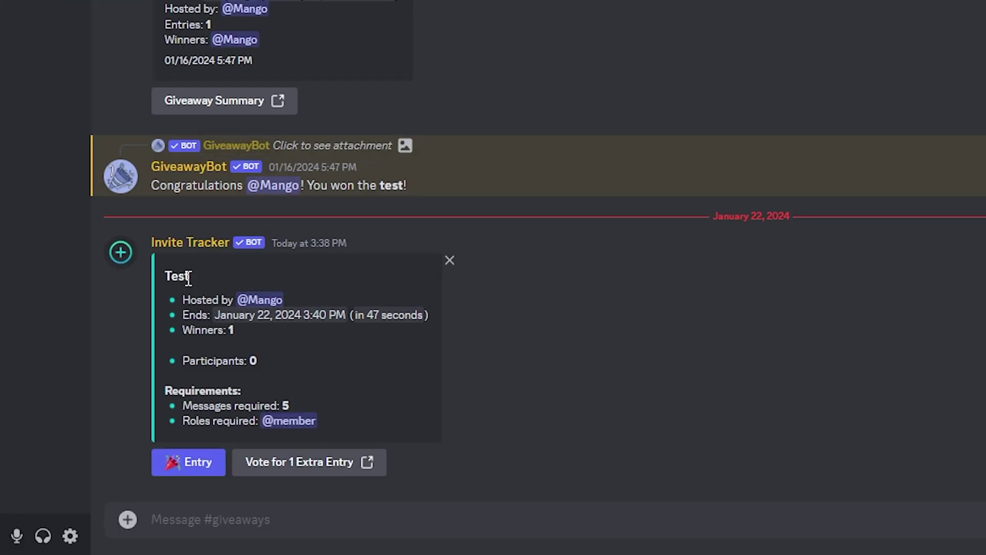
Step: Check the host's profile on the Test giveaway in Discord's giveaways channel, and enter the giveaway
left_click(259, 301)
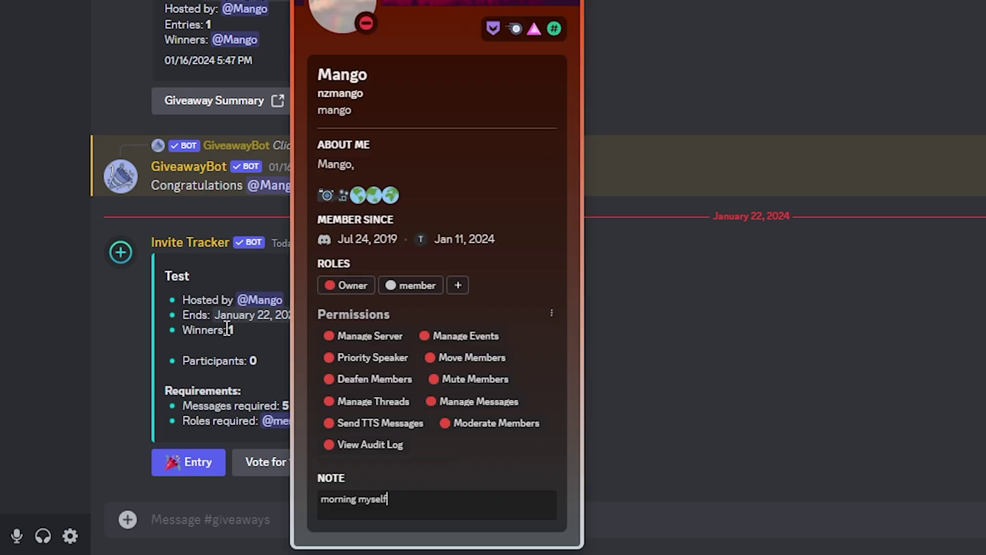
key("Escape")
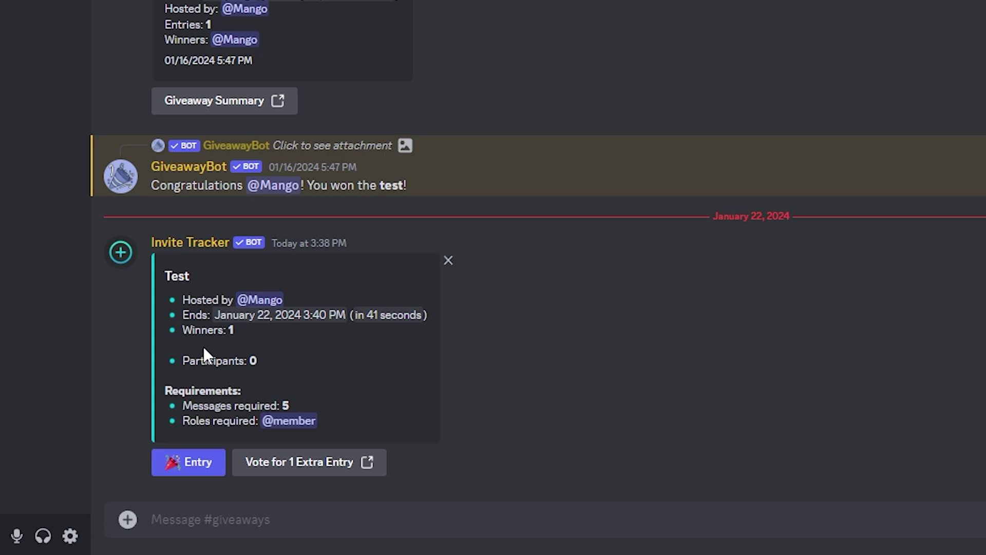
left_click(210, 467)
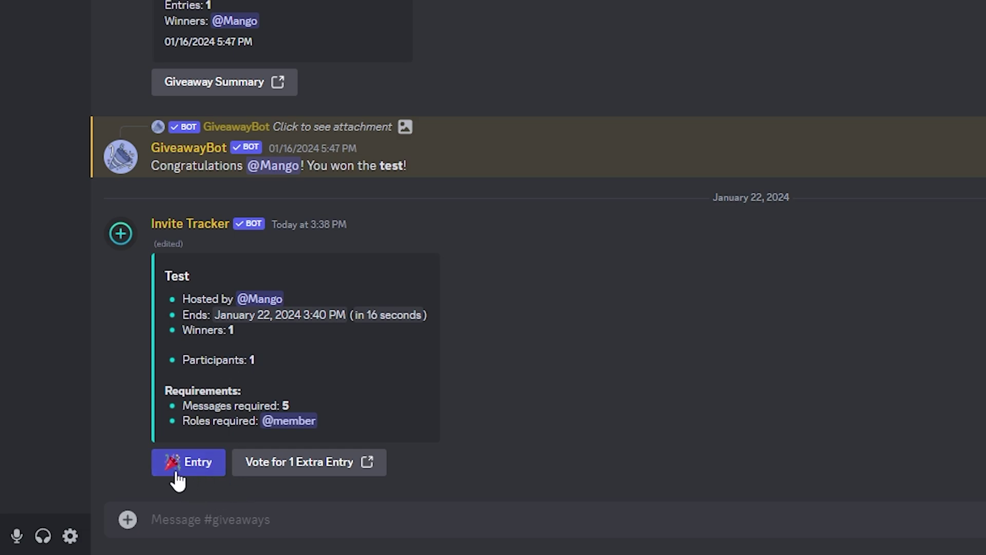
Step: Review the message and role requirements listed in the Test giveaway post
left_click_drag(178, 405, 288, 409)
double_click(285, 409)
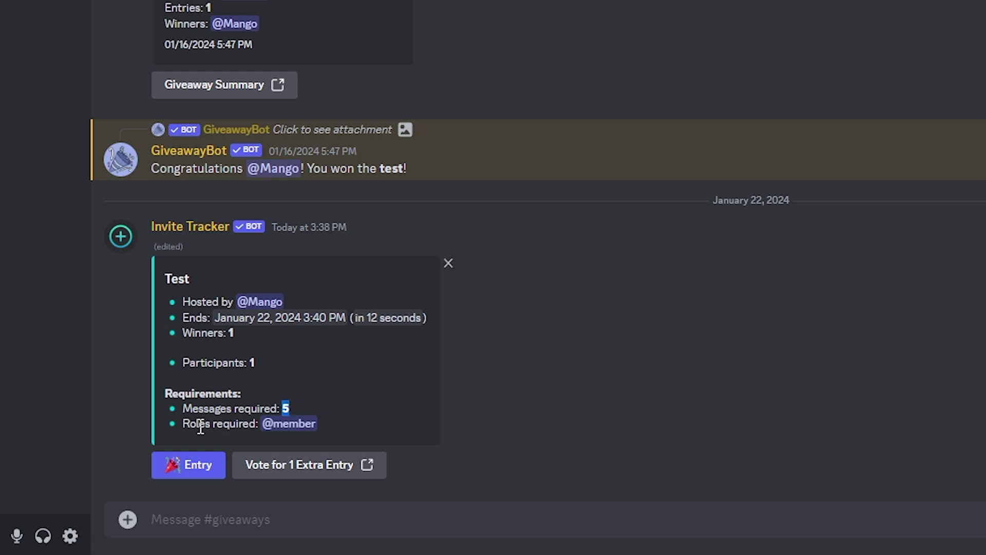
left_click_drag(182, 424, 290, 426)
left_click(290, 426)
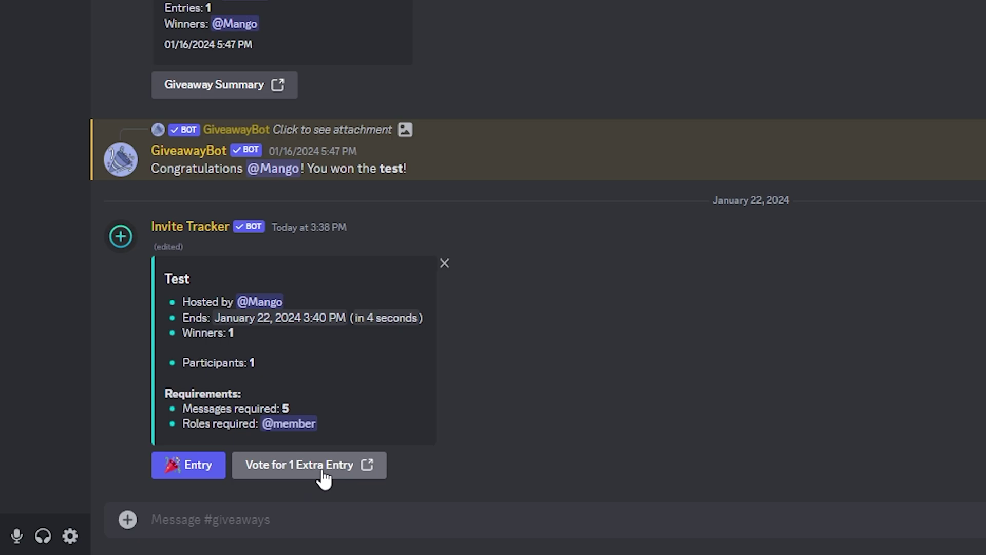
Step: Follow the giveaway's link to vote for 1 extra entry, and read the winner announcement in the giveaways channel
left_click(383, 470)
left_click(573, 362)
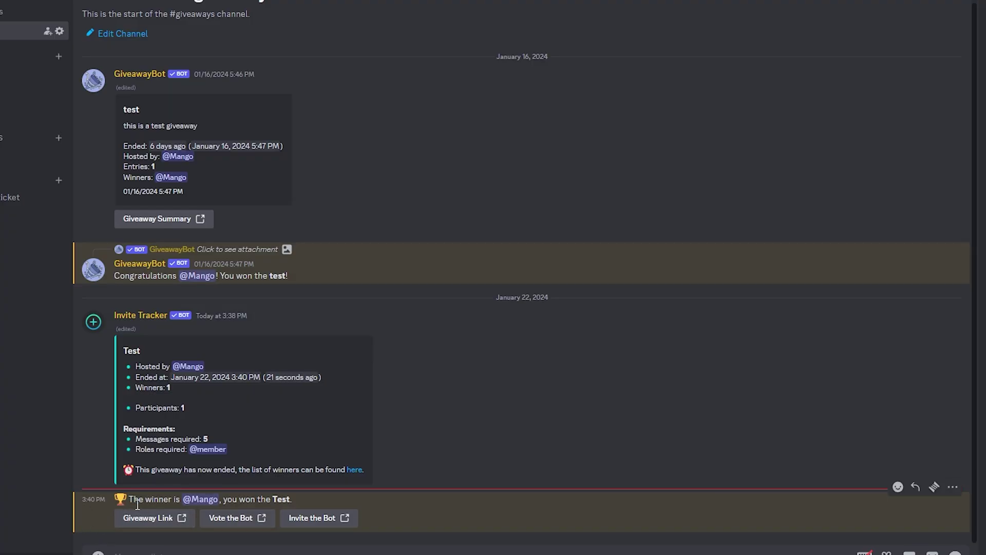
left_click_drag(144, 499, 288, 503)
left_click(288, 503)
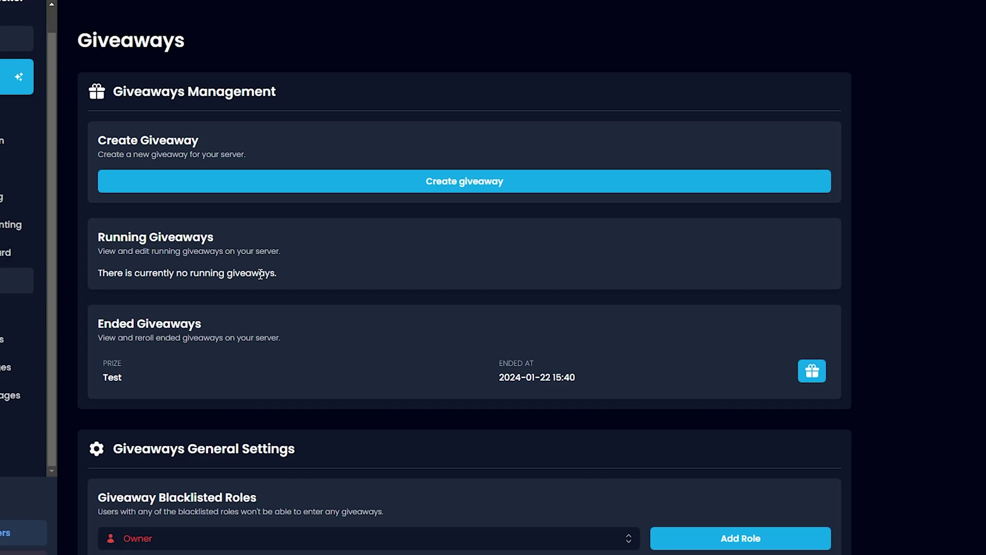